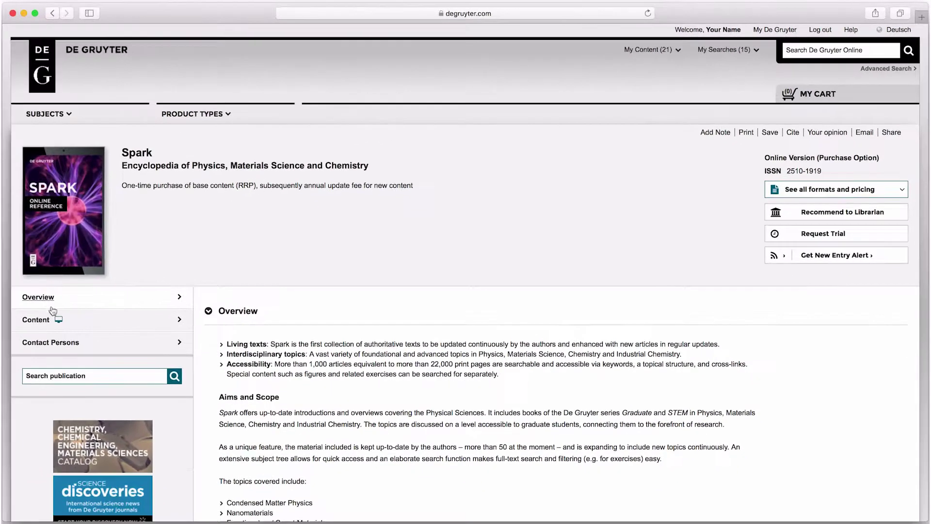
Show the Content bookshelf and open Adaptive Numerical Solution of PDEs to its table of contents.
left_click(36, 319)
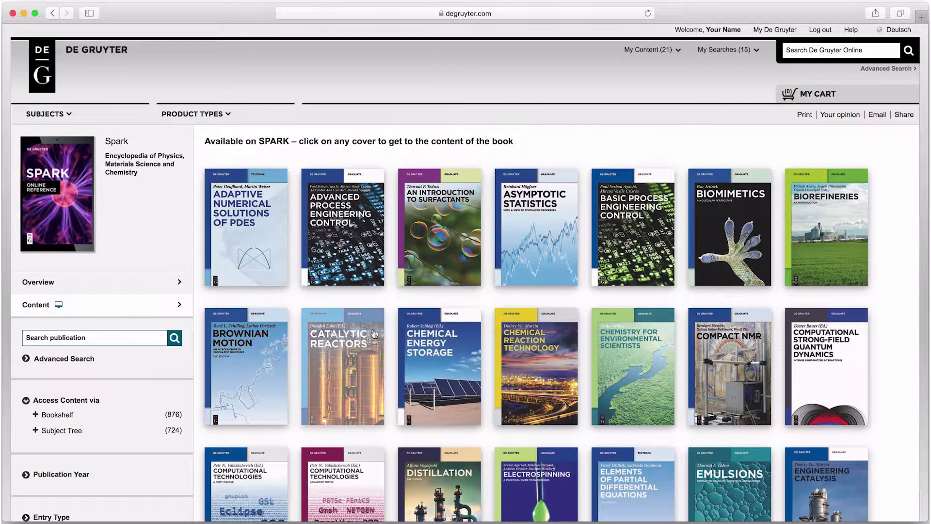
left_click(247, 258)
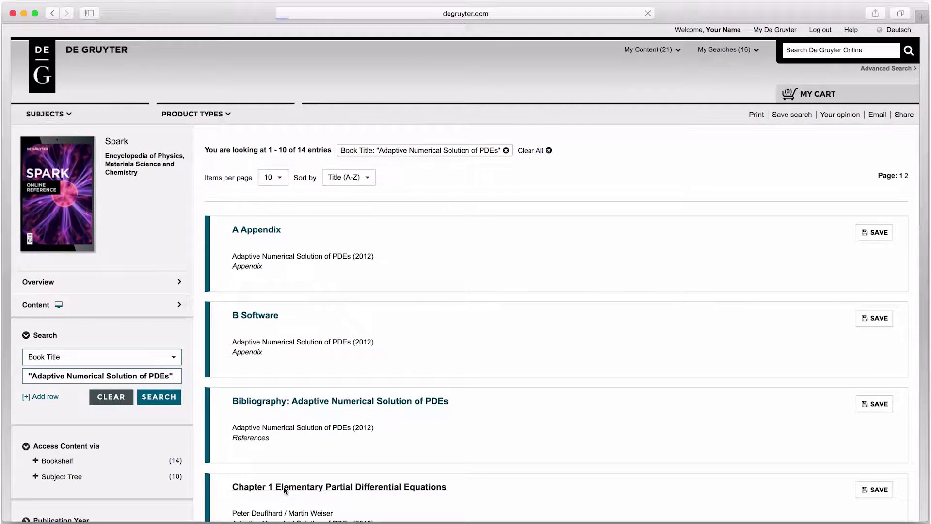
Open Chapter 1 and expand section 1.1 Laplace and Poisson Equation plus its Supplementary Material.
left_click(285, 491)
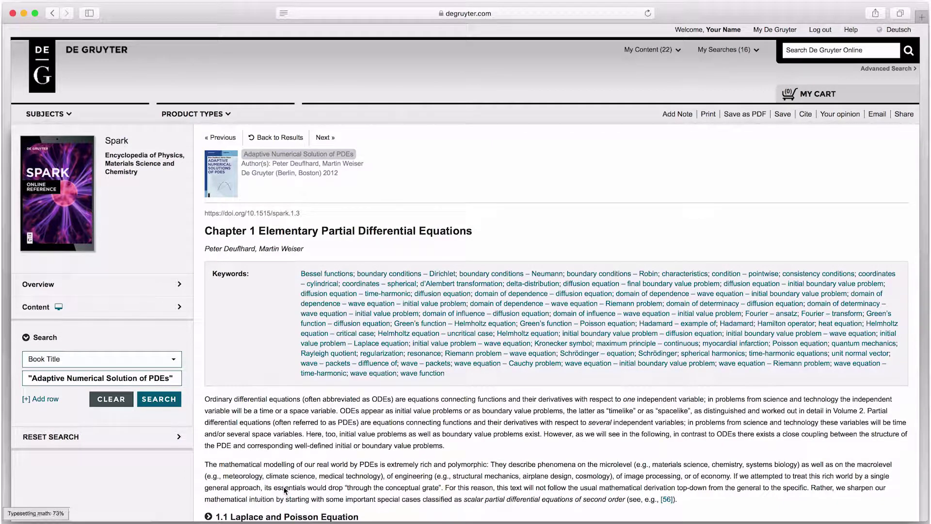
scroll(284, 490, "down", 3)
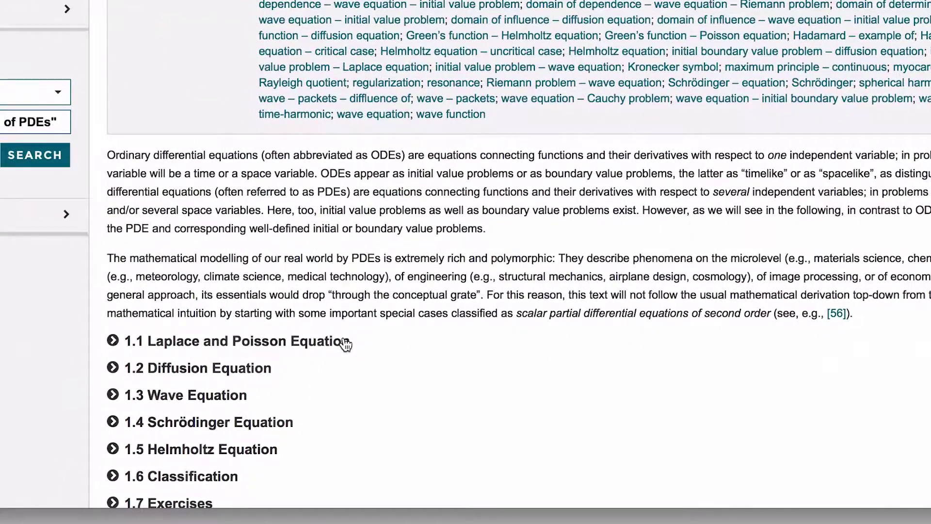
left_click(346, 345)
scroll(346, 345, "down", 5)
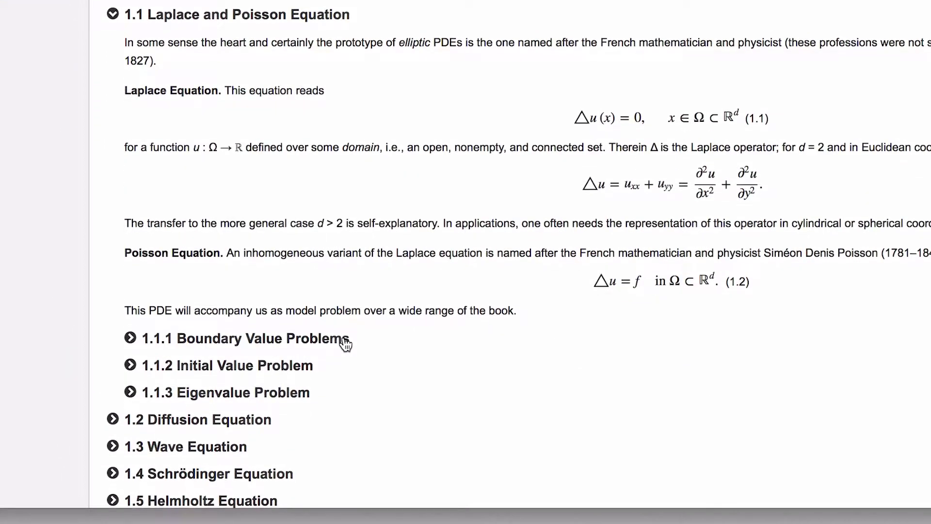
scroll(346, 344, "down", 3)
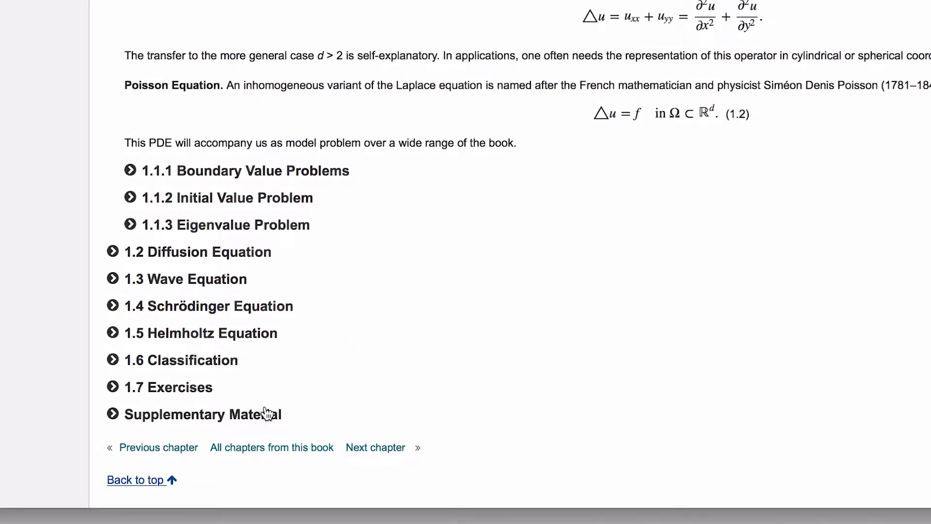
left_click(266, 414)
scroll(255, 403, "down", 2)
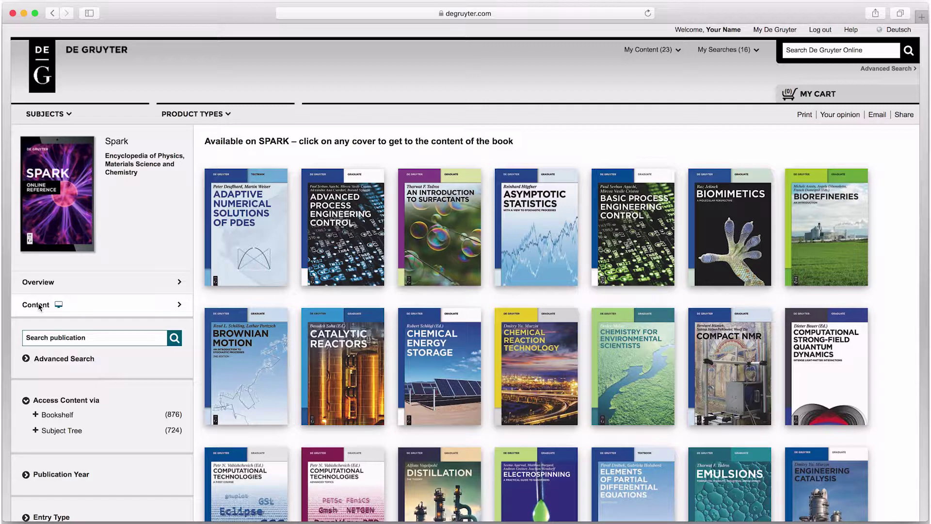
scroll(38, 305, "down", 5)
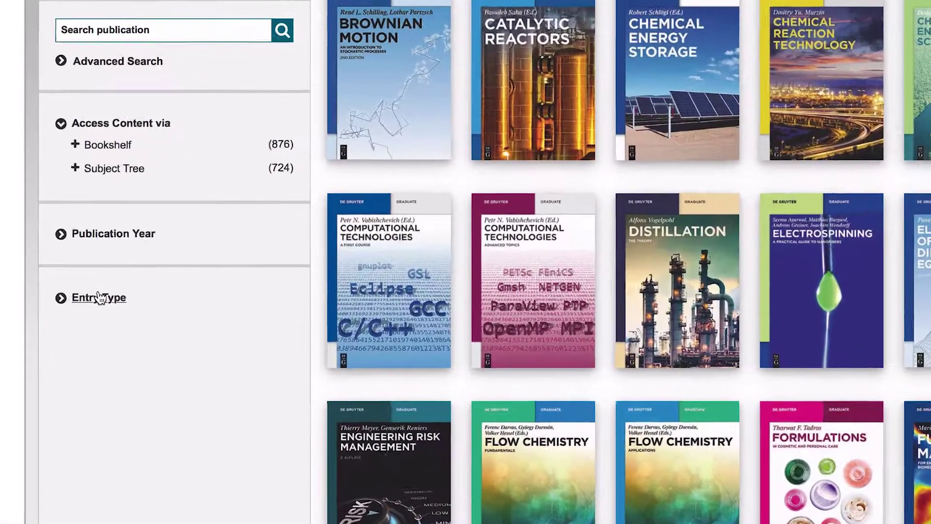
Reveal the Entry Type filter, listing five entry types with counts.
left_click(73, 263)
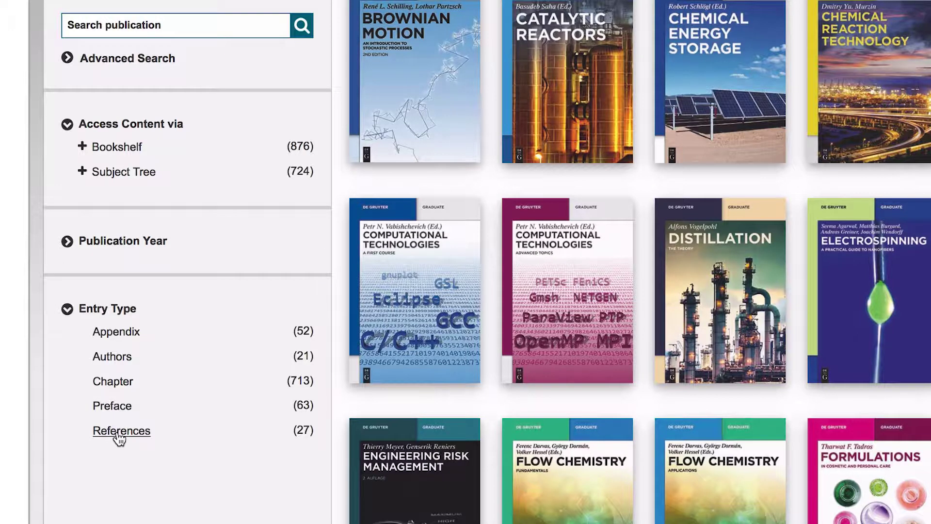
scroll(118, 439, "up", 1)
Set the Publication Year filter to 2012–2015 and expand the Subject Tree categories.
left_click(115, 273)
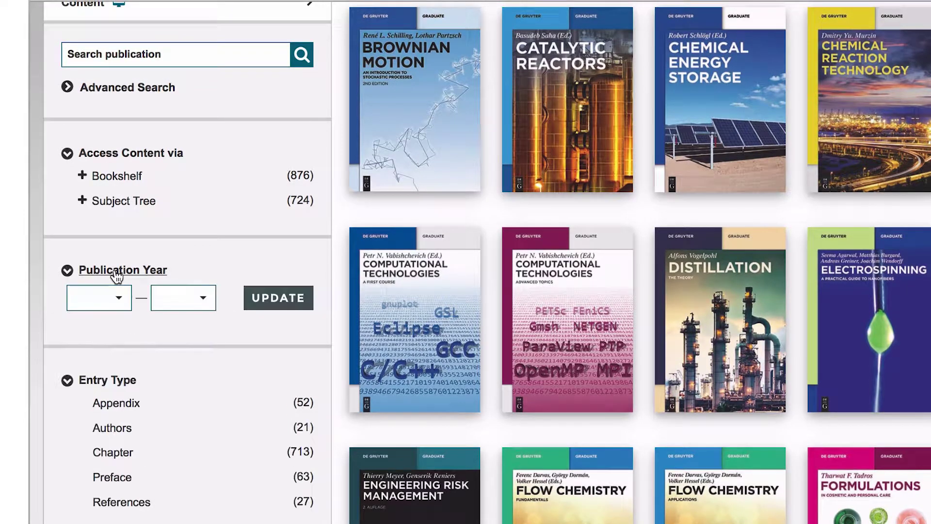
left_click(118, 297)
left_click(118, 338)
left_click(198, 300)
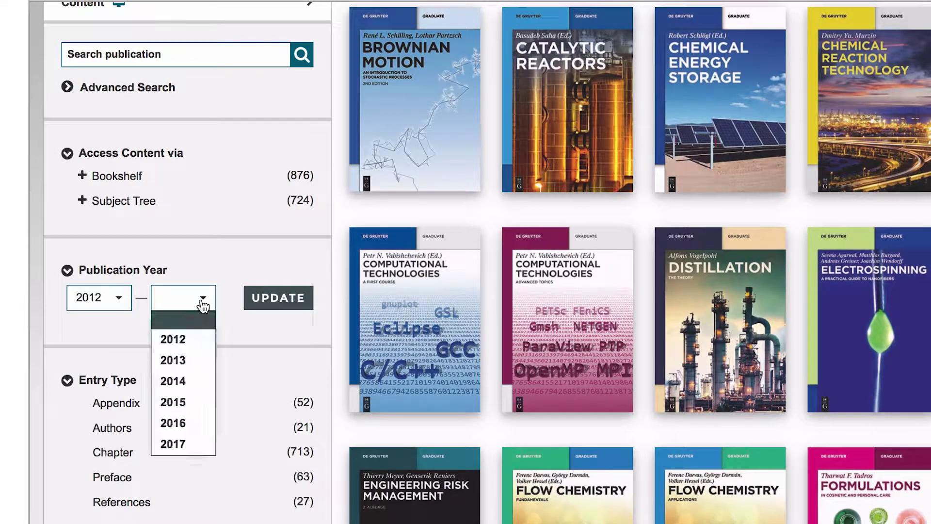
left_click(198, 403)
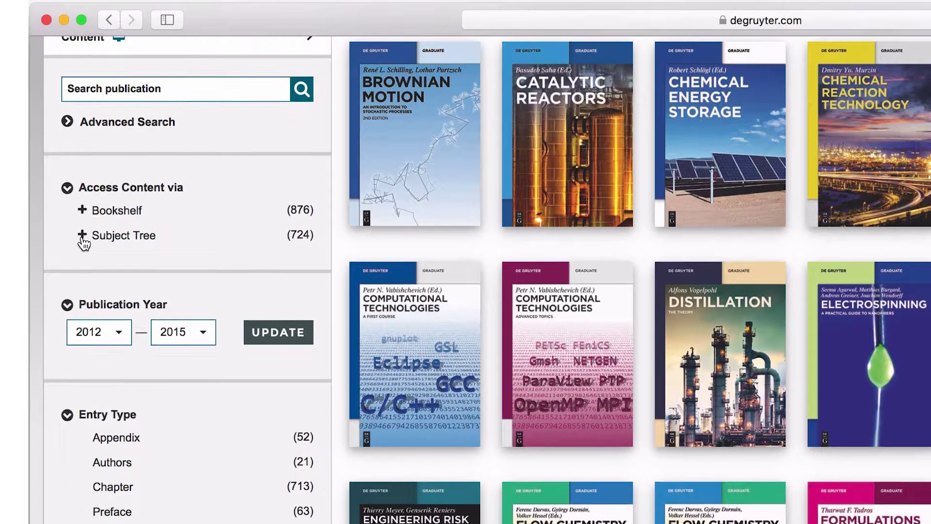
left_click(82, 240)
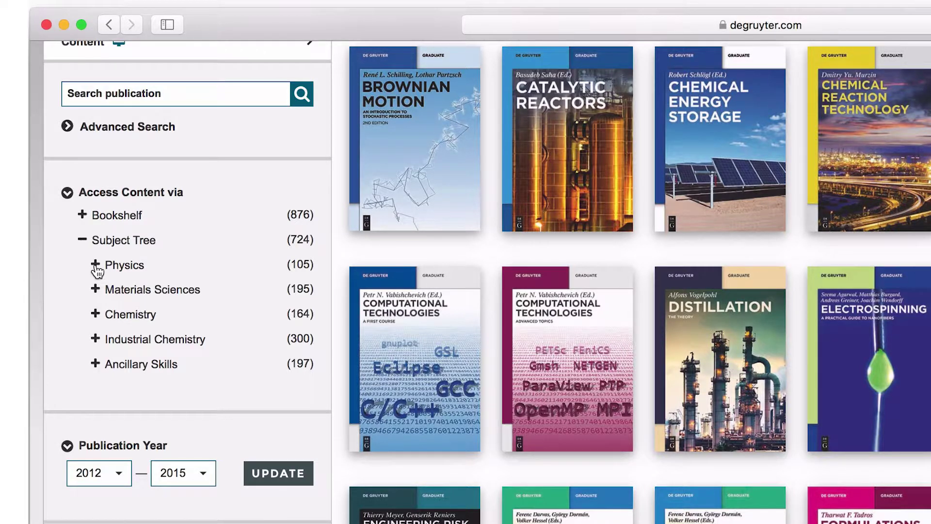
Expand Physics, then Thermodynamics and Statistical Physics to show its two subtopics.
left_click(96, 266)
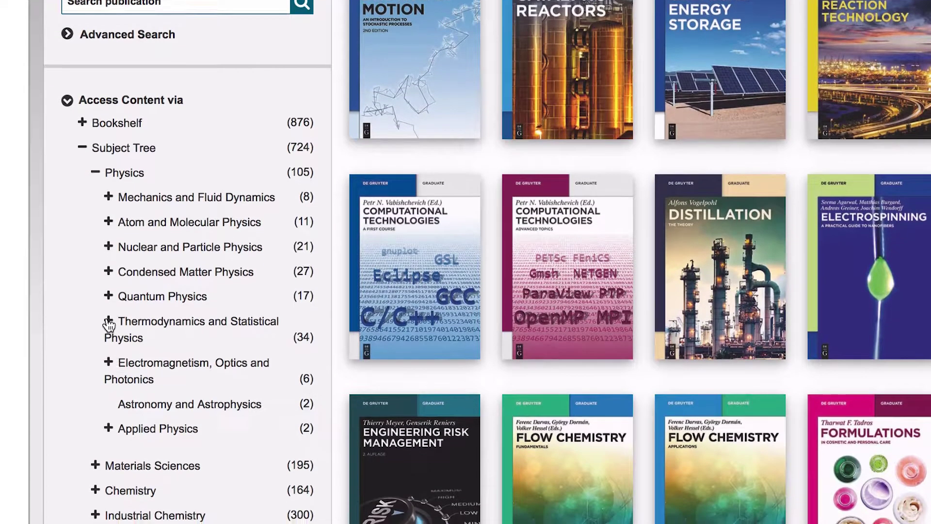
left_click(109, 314)
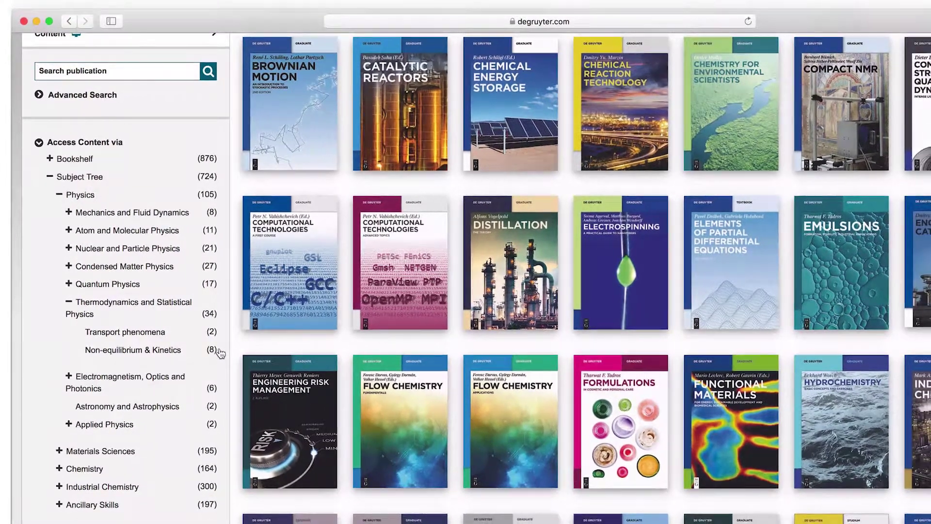
scroll(196, 273, "up", 5)
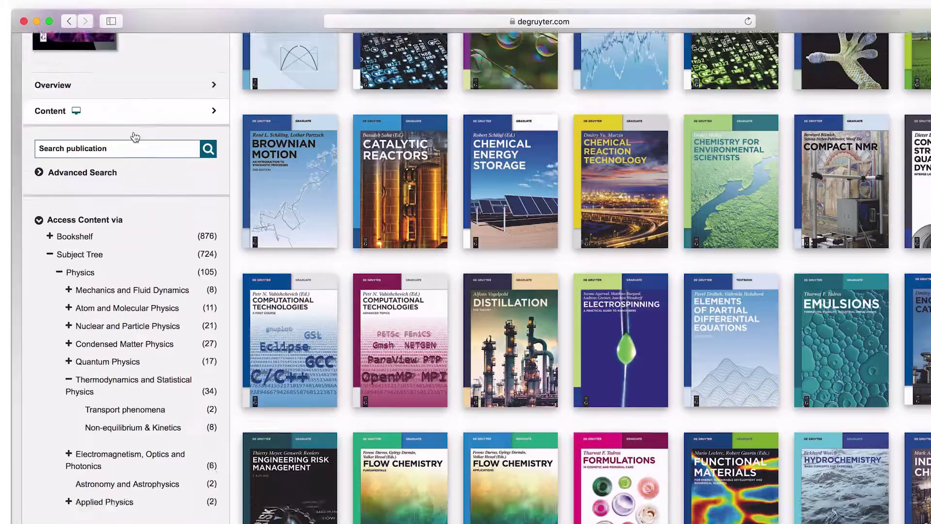
In Advanced Search, set the first search field to Problem and list its problem options.
left_click(132, 261)
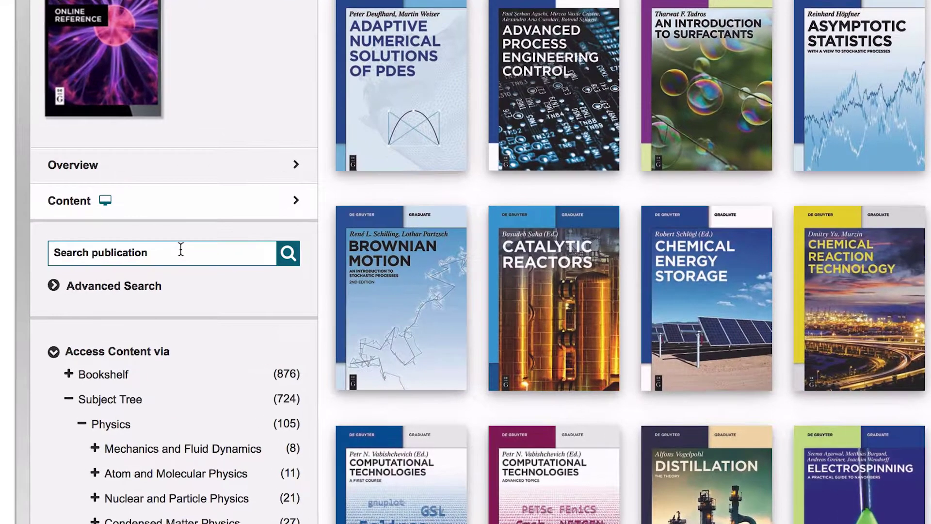
left_click(158, 289)
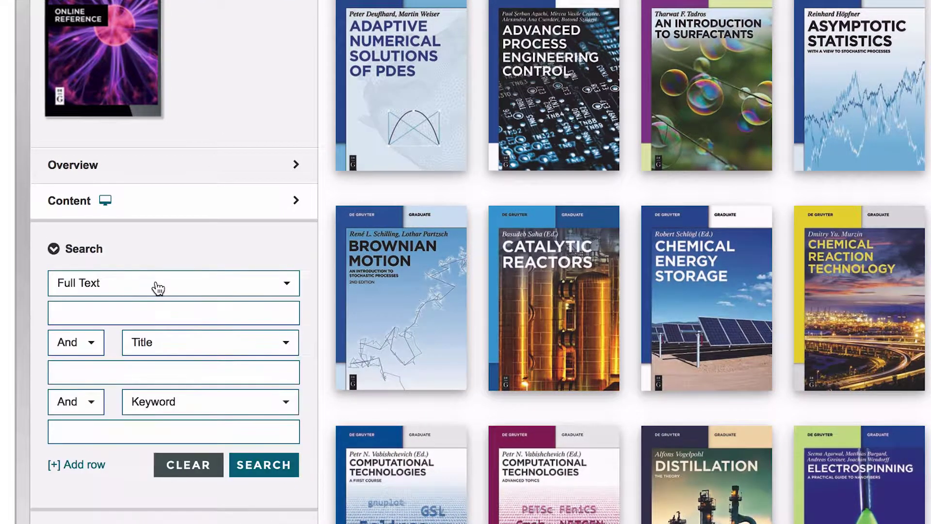
left_click(158, 288)
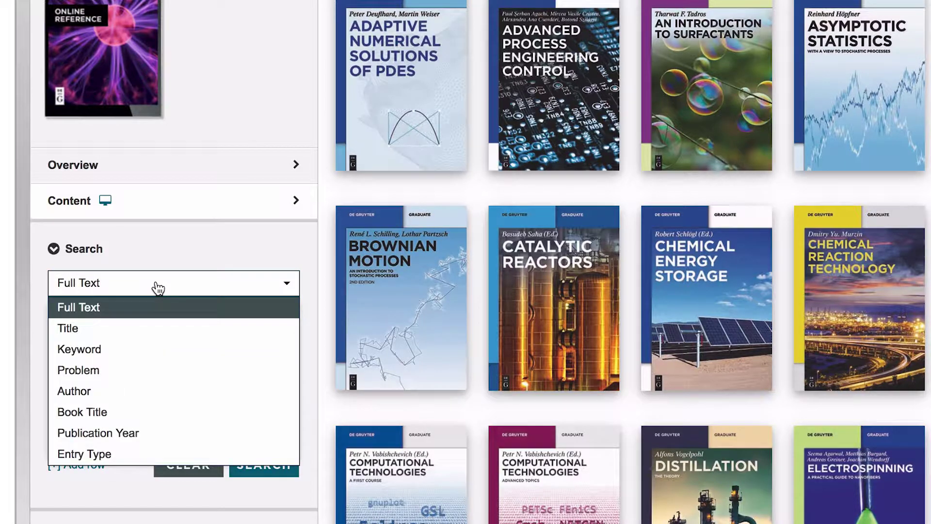
left_click(158, 372)
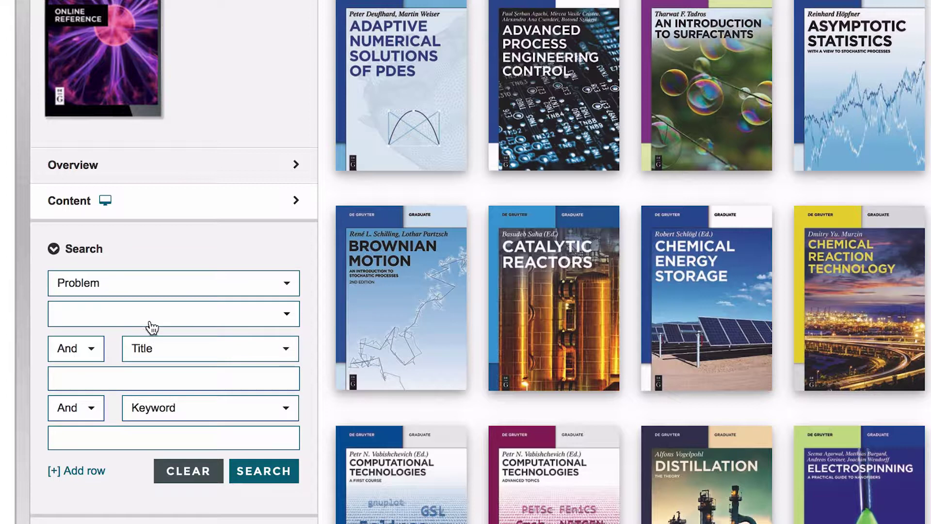
left_click(150, 325)
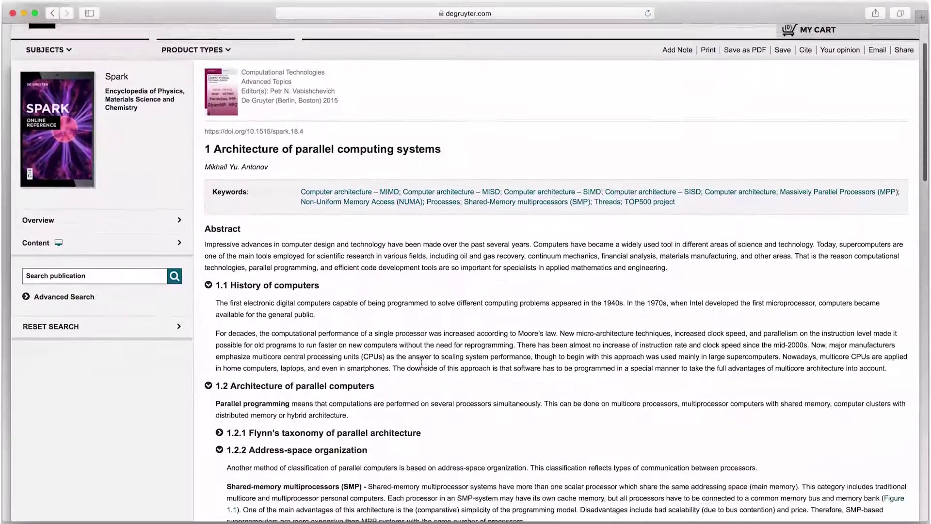
scroll(421, 363, "down", 4)
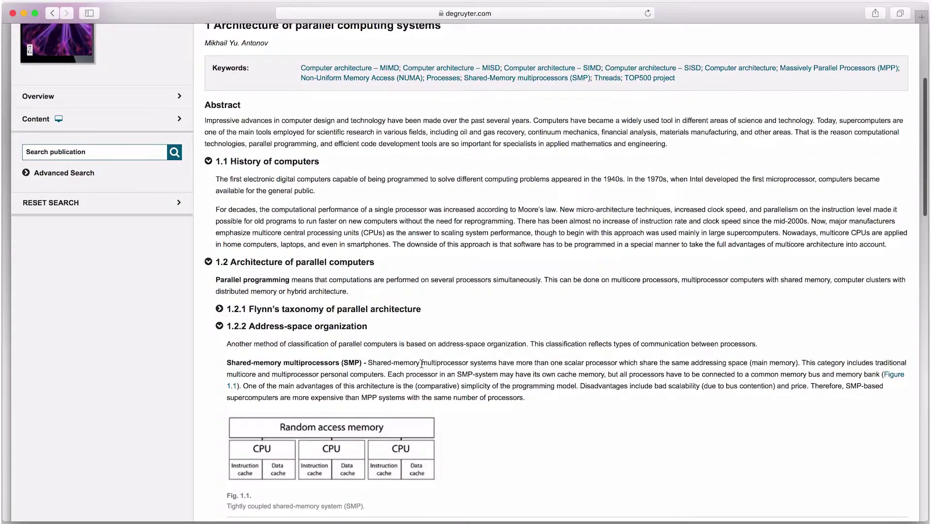
scroll(421, 363, "down", 5)
scroll(422, 367, "down", 2)
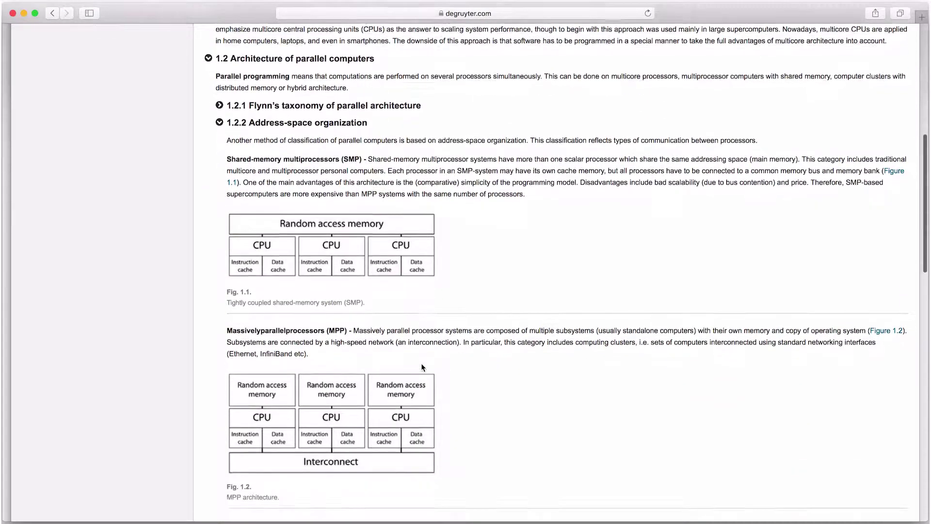
scroll(421, 367, "down", 4)
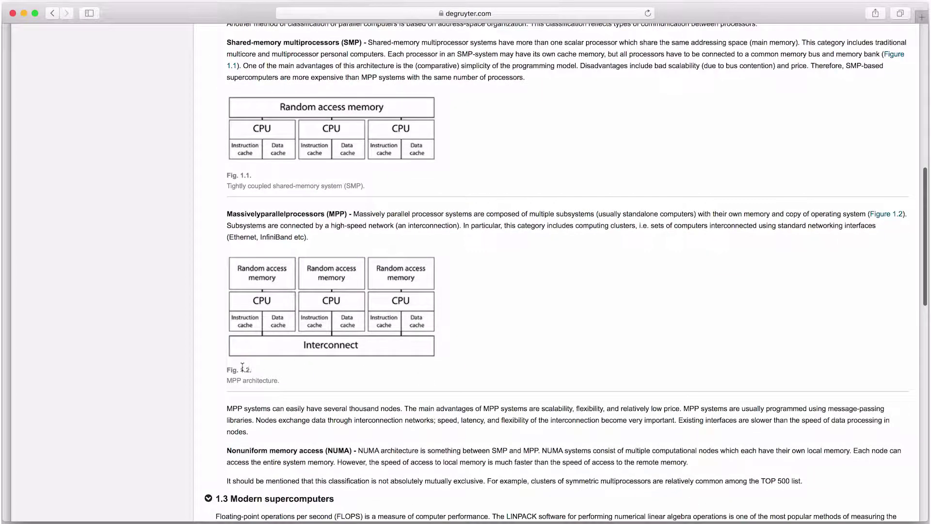
scroll(243, 368, "down", 3)
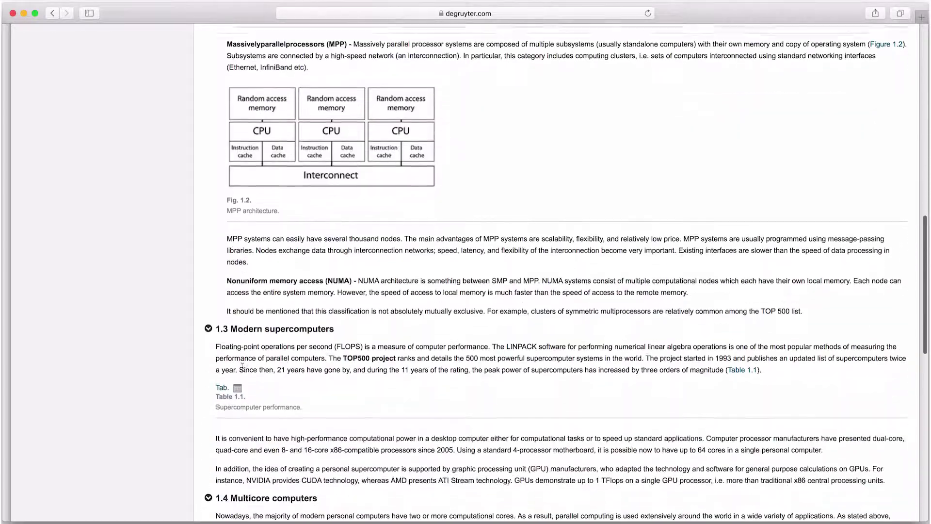
scroll(242, 367, "down", 2)
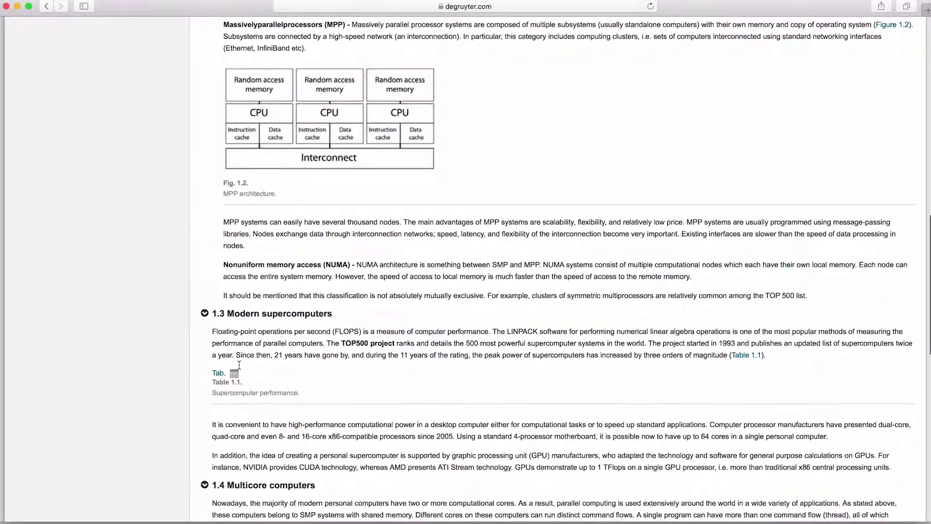
left_click(170, 347)
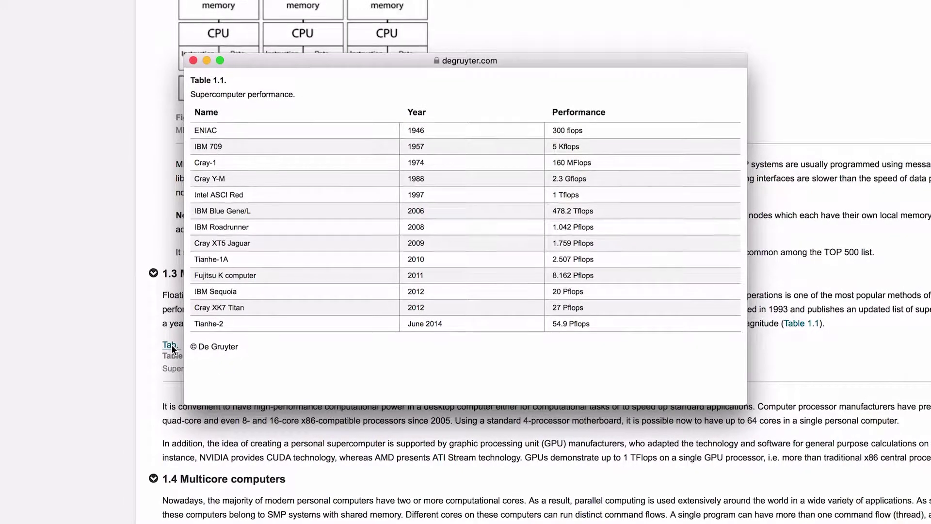
left_click(204, 76)
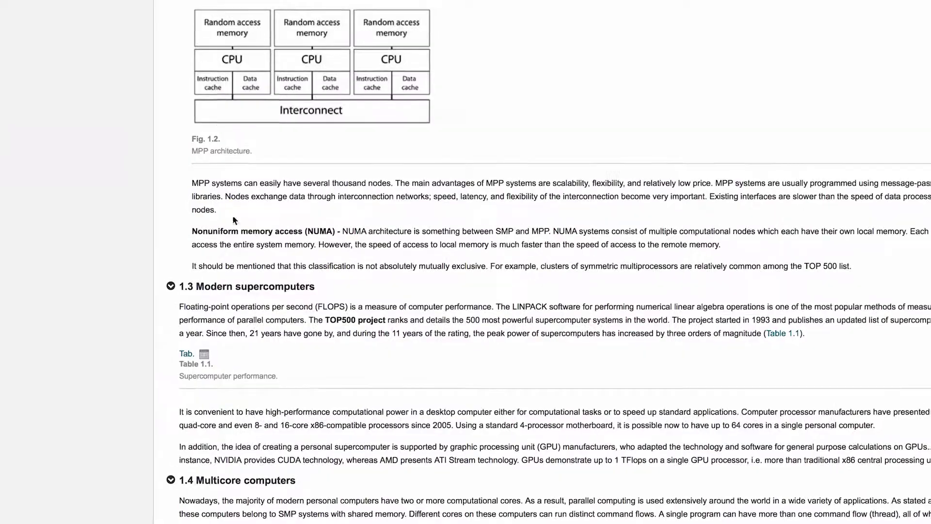